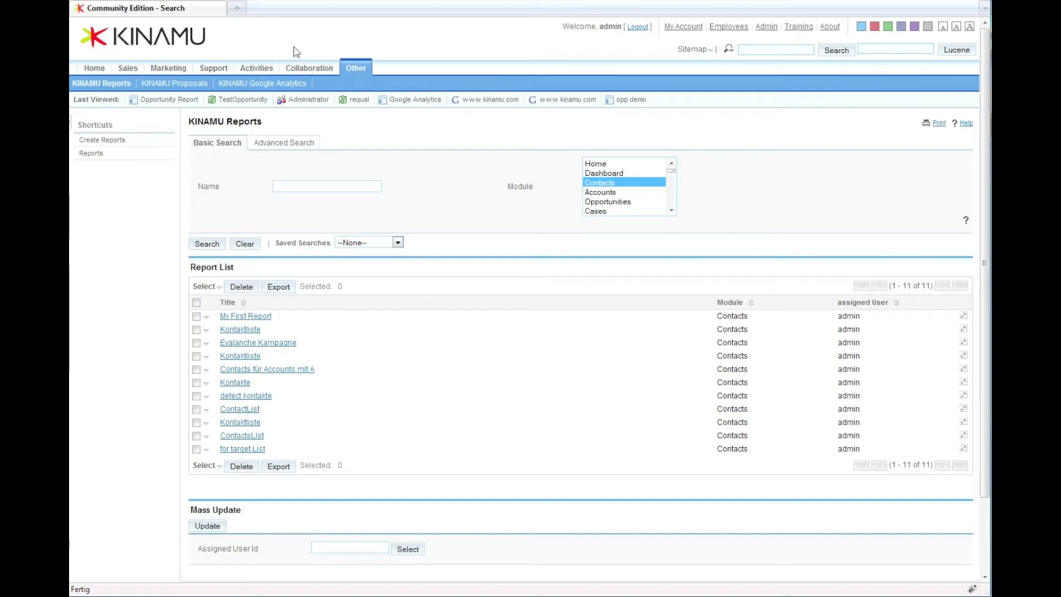
Create a new report named 'My new Targets'
click(122, 141)
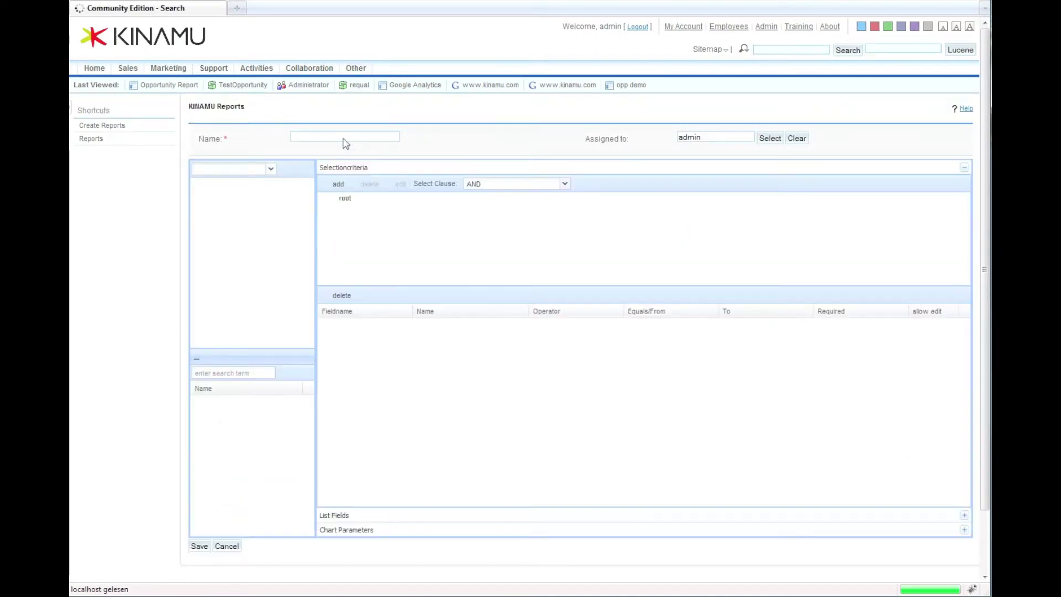
click(345, 144)
text(My)
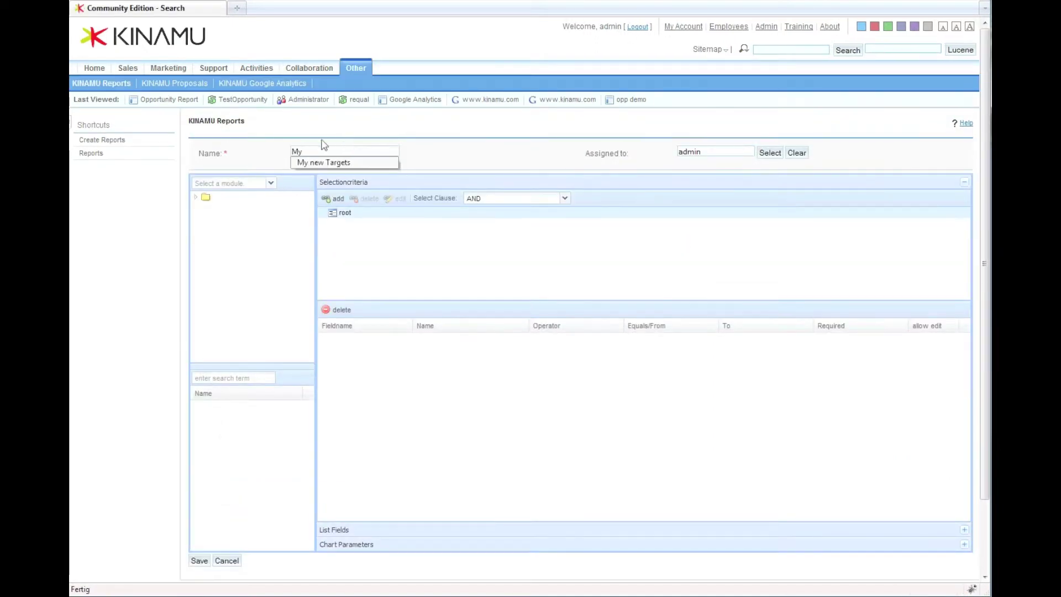
click(328, 162)
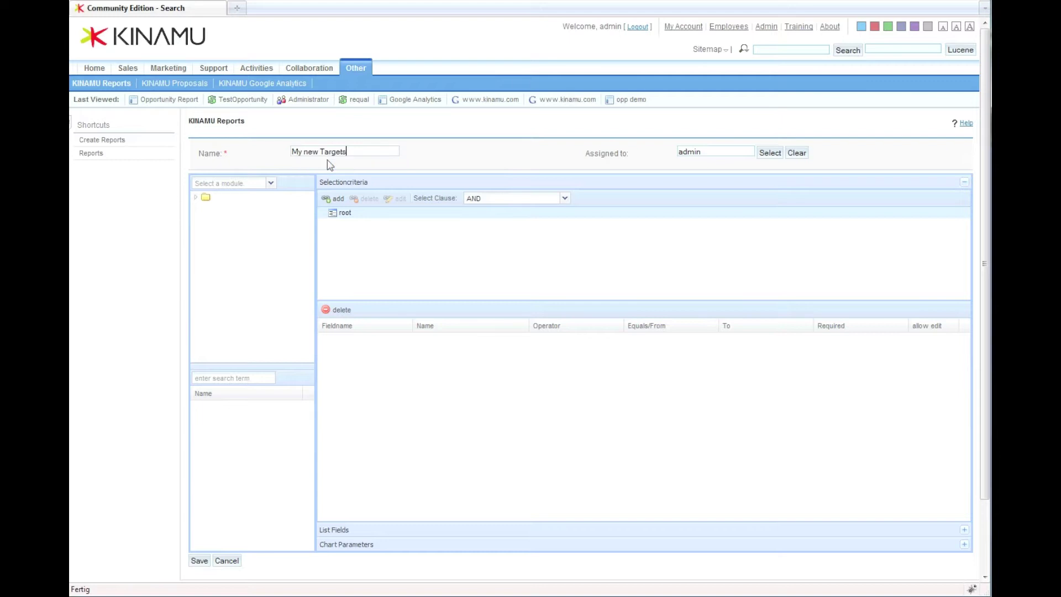
Base the report on Contacts and expand its related Account fields
click(272, 185)
click(240, 218)
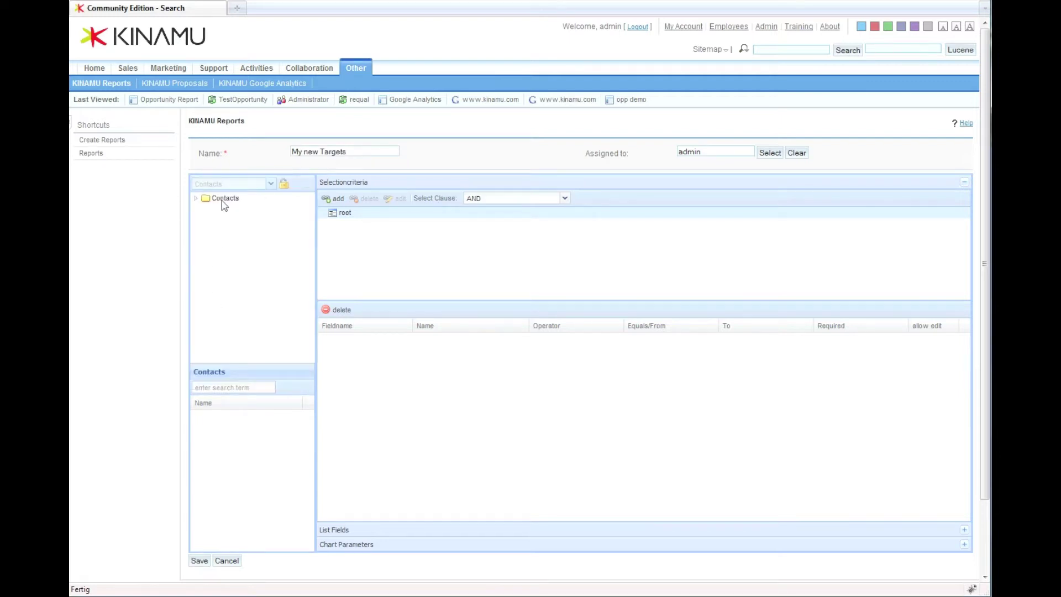
click(223, 201)
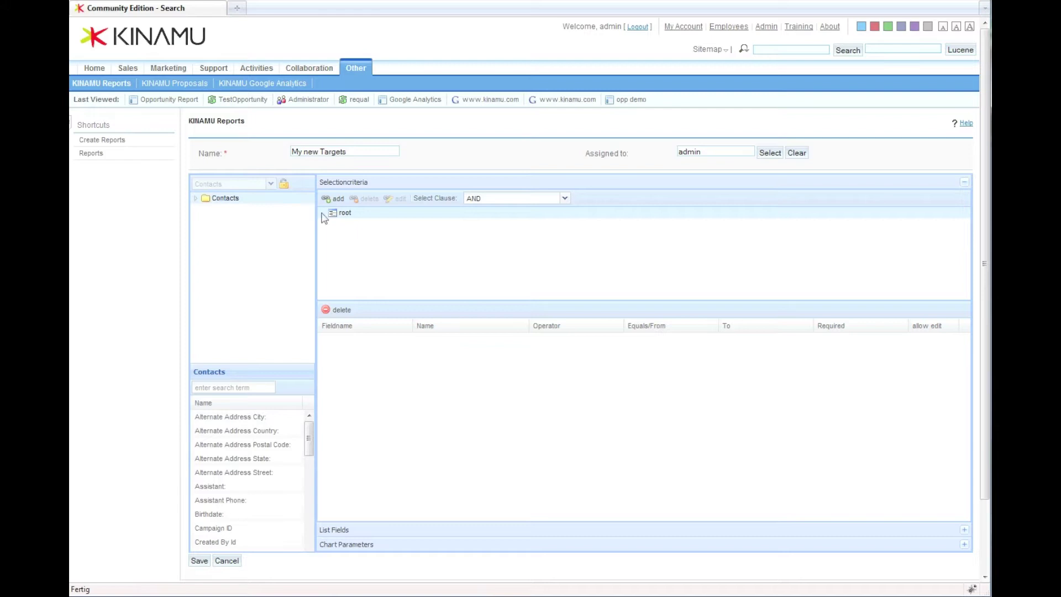
click(196, 198)
click(237, 256)
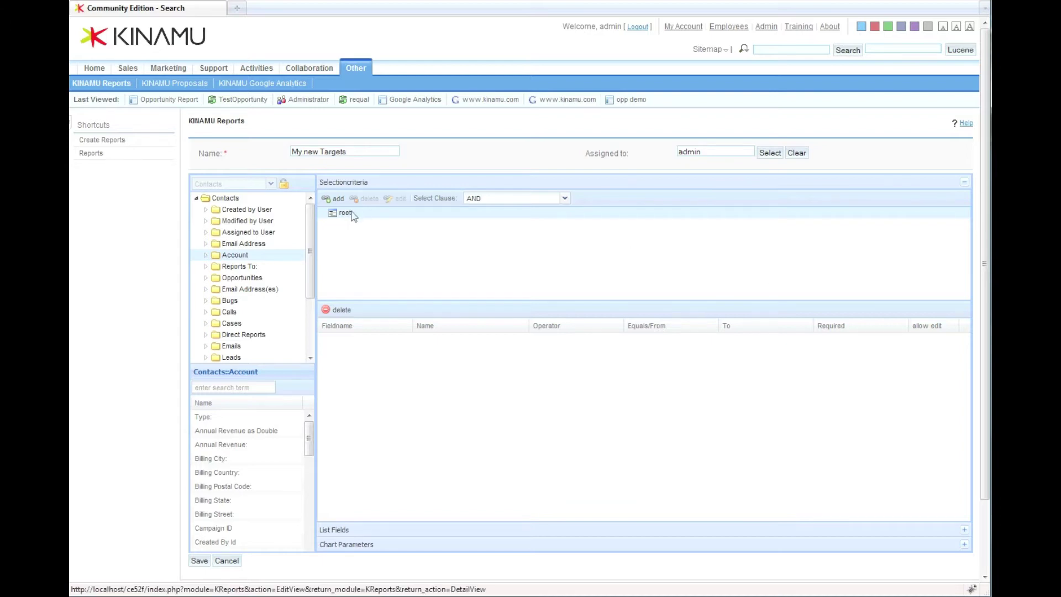
Add an Account Name criterion 'is between' D and K, then start a new criteria group
click(251, 389)
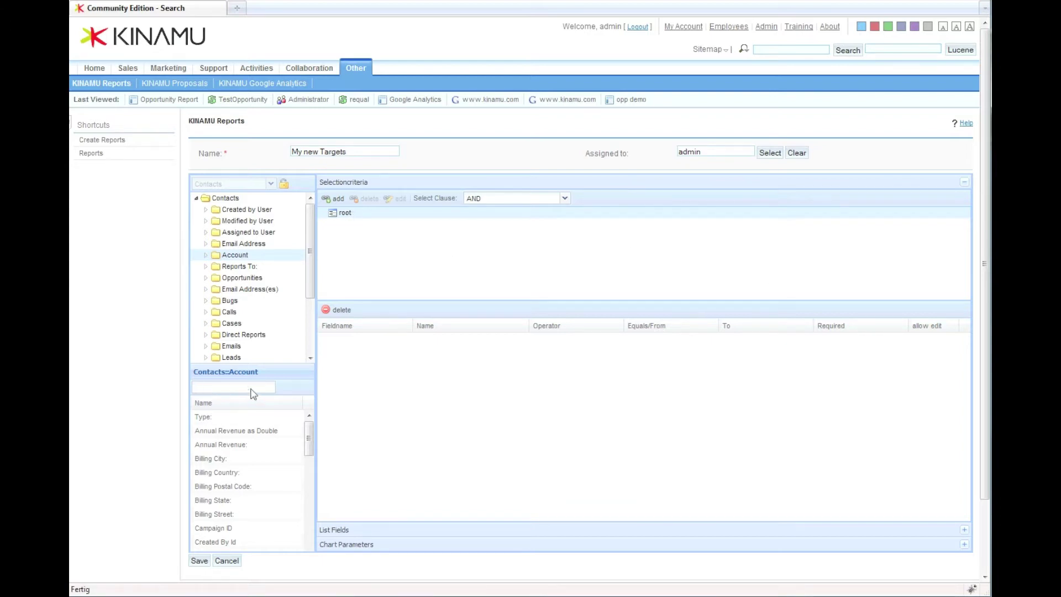
drag(227, 422, 463, 375)
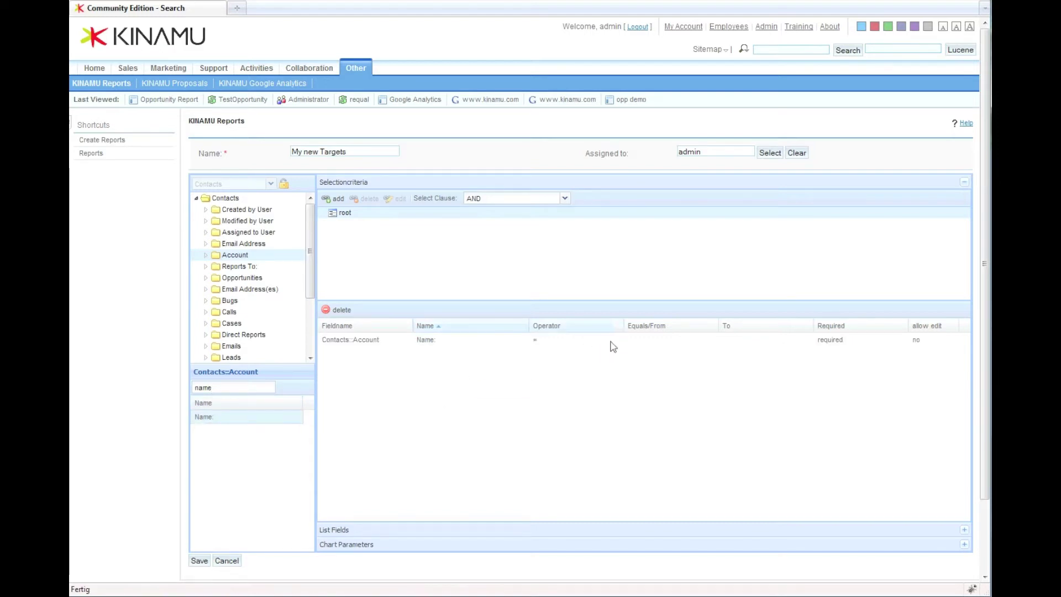
click(616, 341)
click(618, 340)
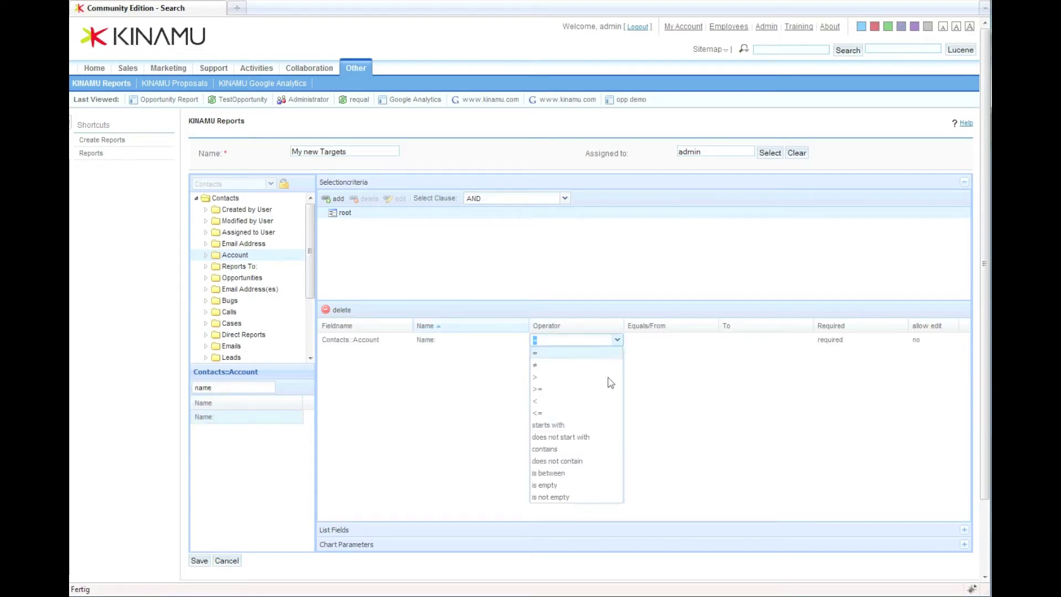
click(589, 474)
click(663, 340)
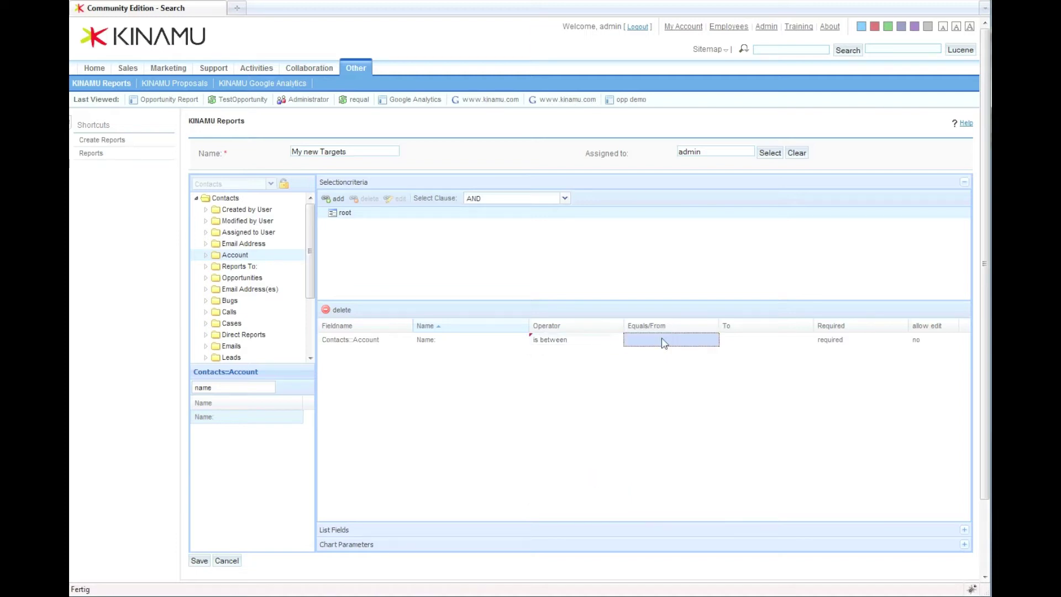
text(D)
click(733, 345)
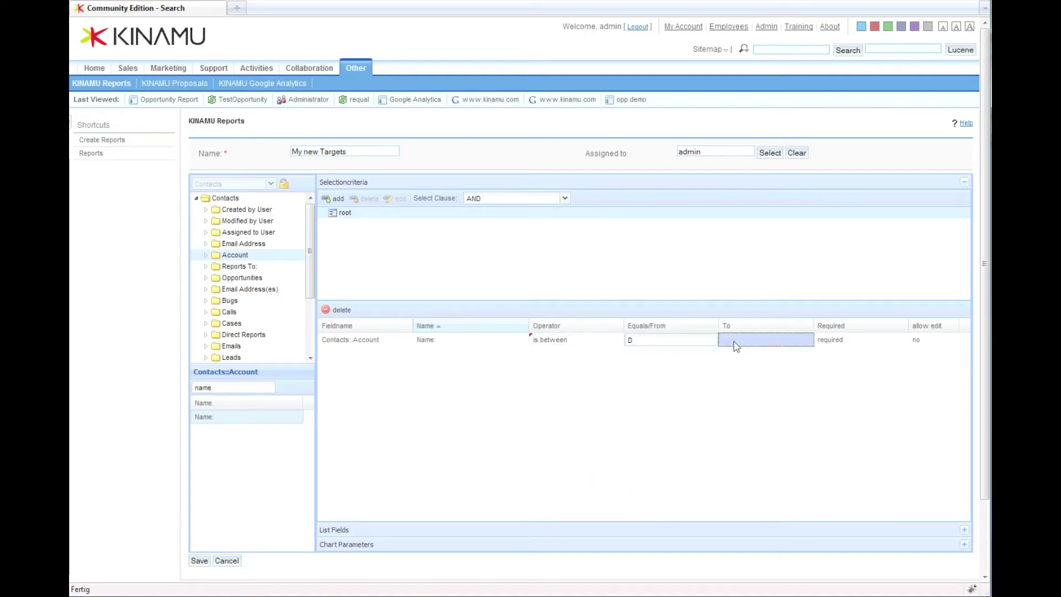
text(K)
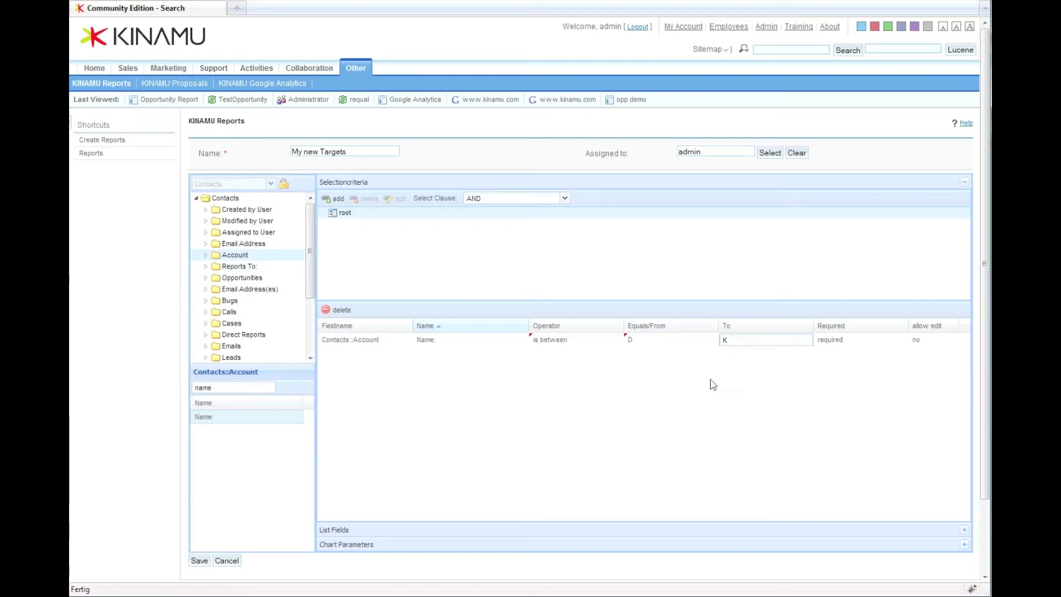
click(713, 387)
click(337, 200)
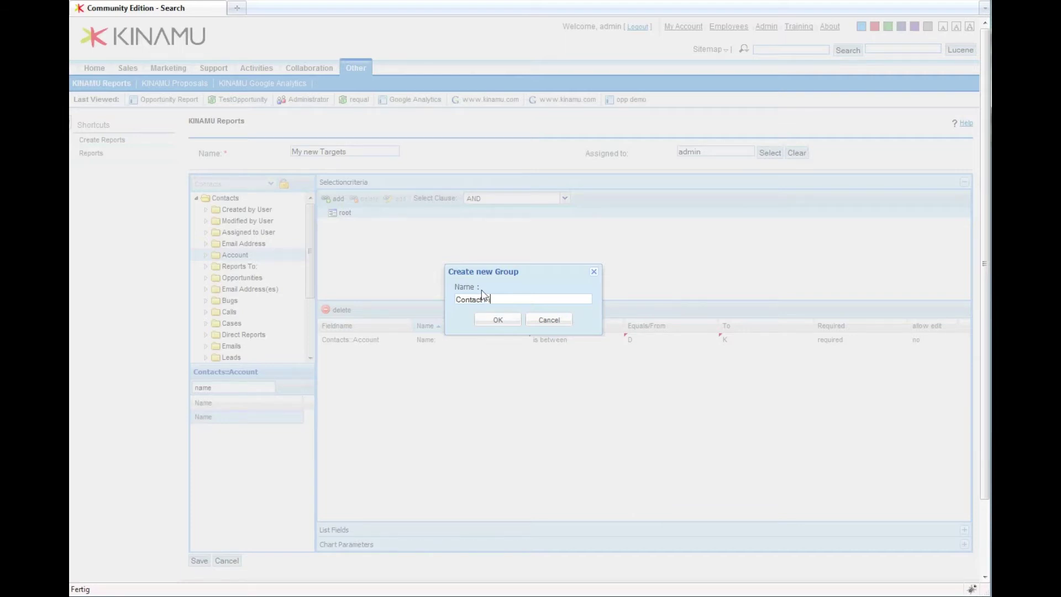
Confirm the Contact First Name group and set it to combine conditions with OR
click(498, 320)
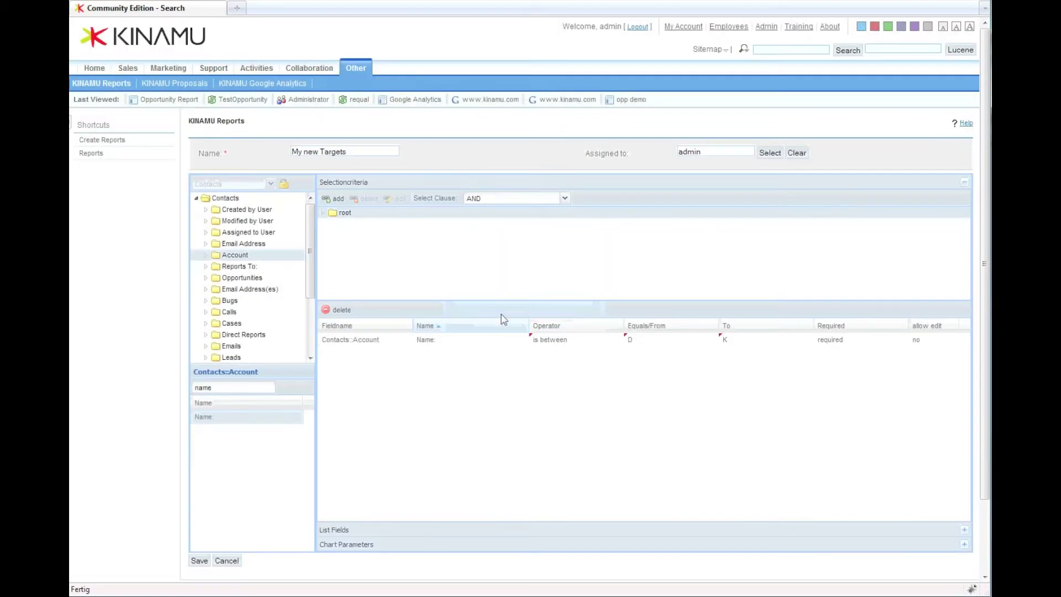
click(323, 212)
click(382, 224)
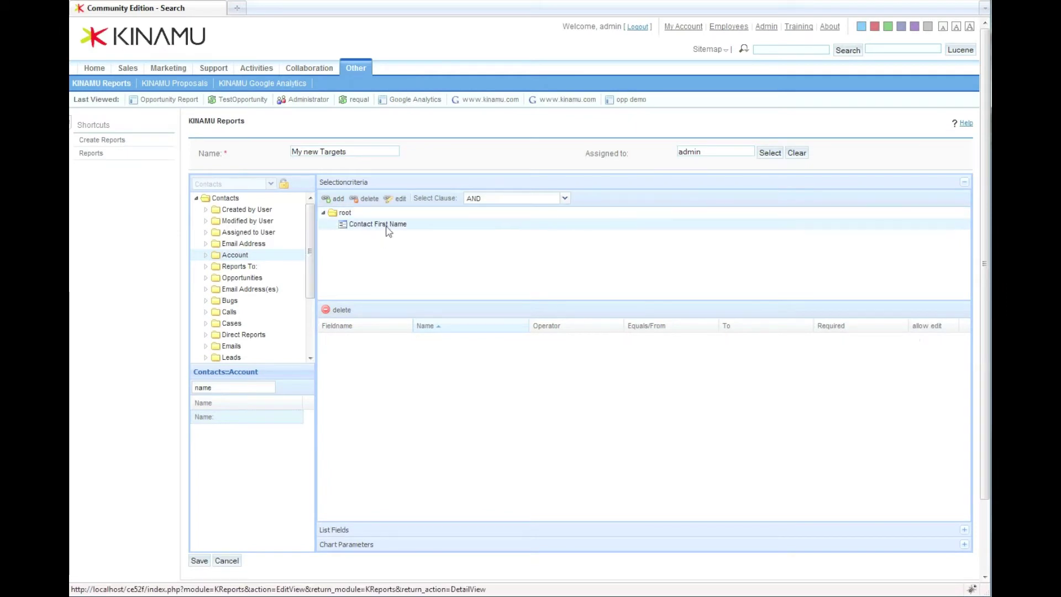
click(565, 198)
click(546, 223)
Add a First Name condition 'starts with' A to the group
click(252, 198)
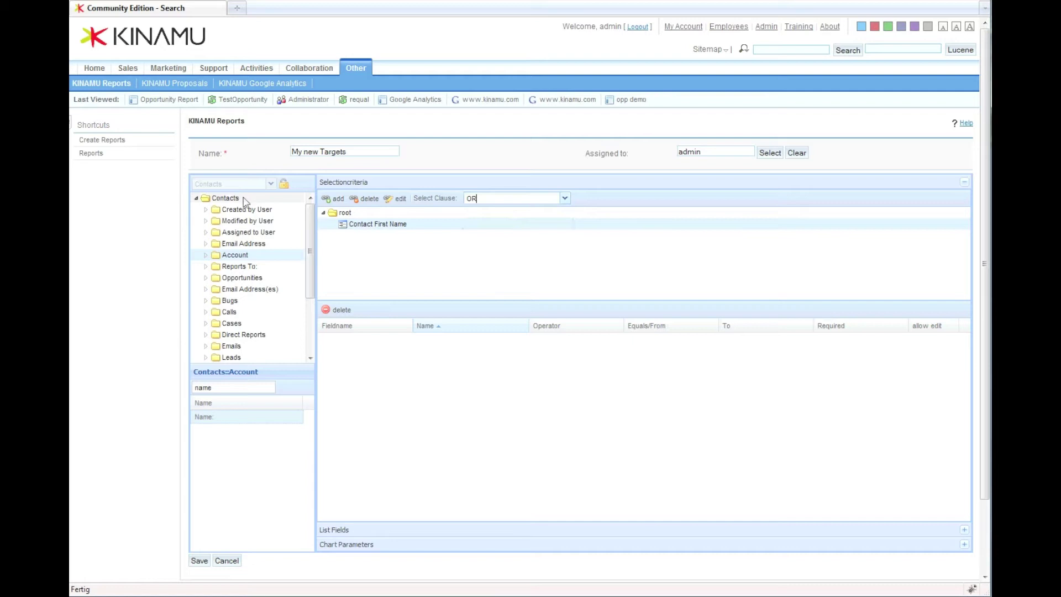
click(250, 390)
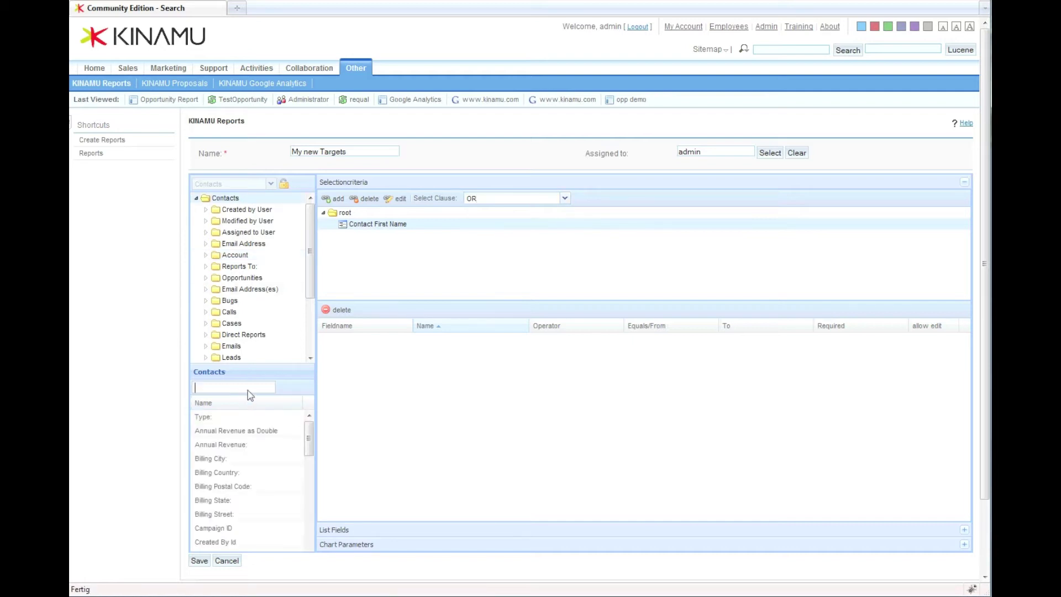
text(first)
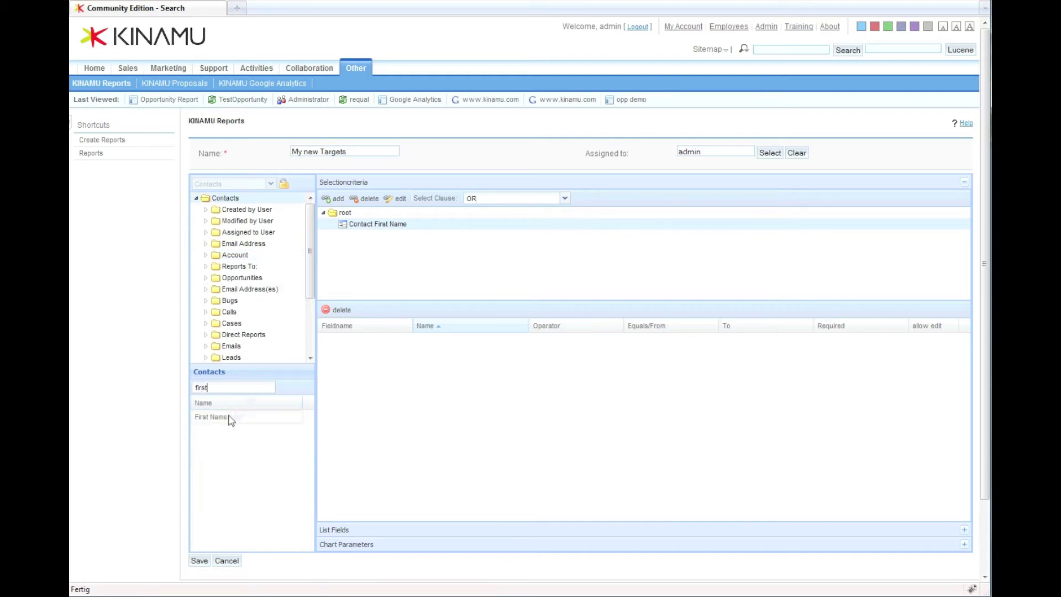
drag(219, 424, 385, 378)
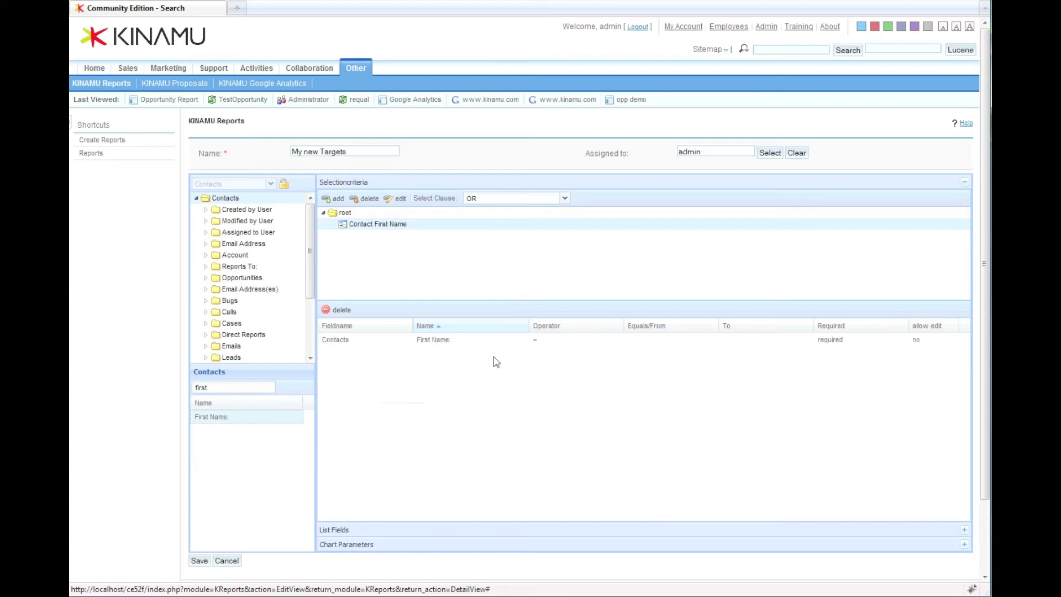
click(575, 347)
click(612, 343)
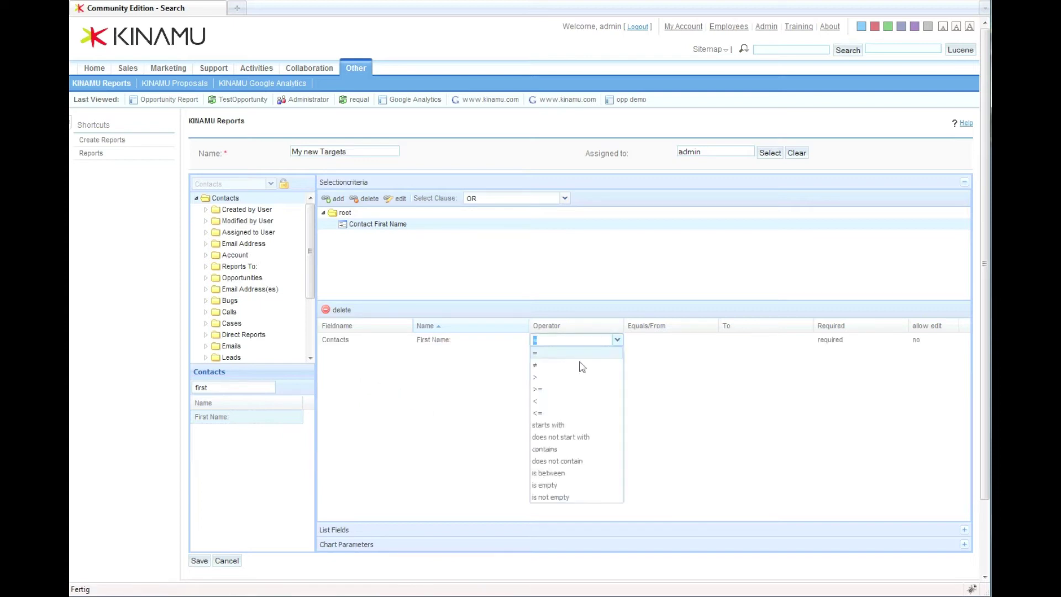
click(569, 430)
click(658, 342)
text(A)
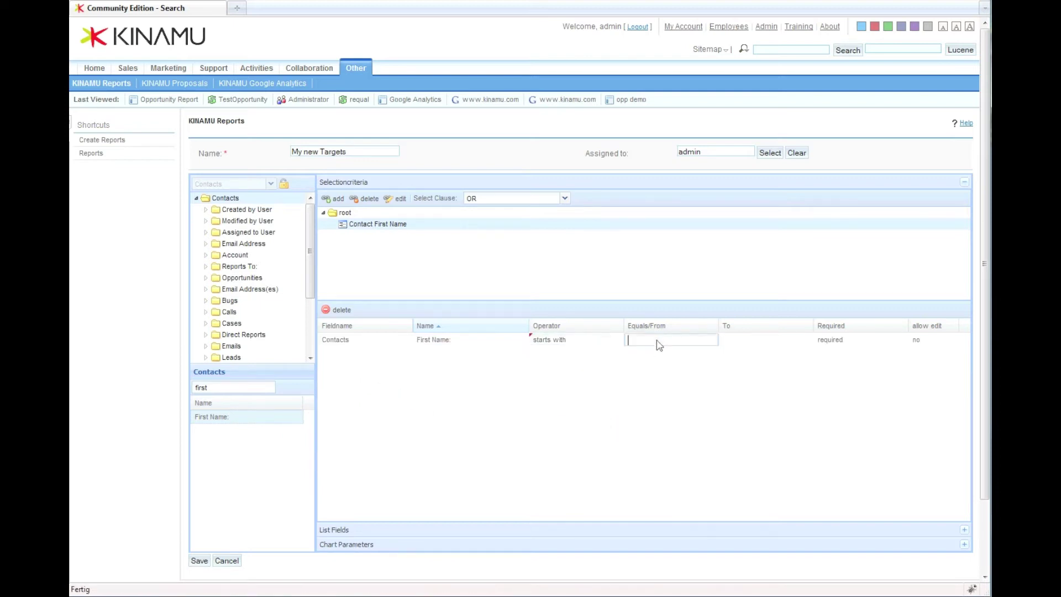
key(Return)
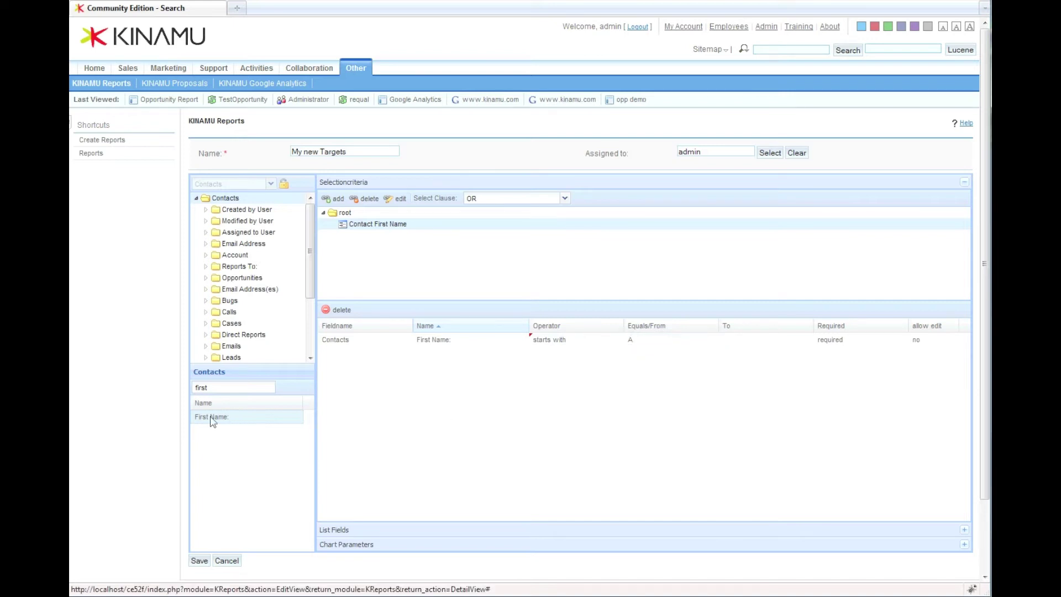
Add a second First Name condition 'starts with' C to the group
drag(211, 419, 491, 372)
click(617, 354)
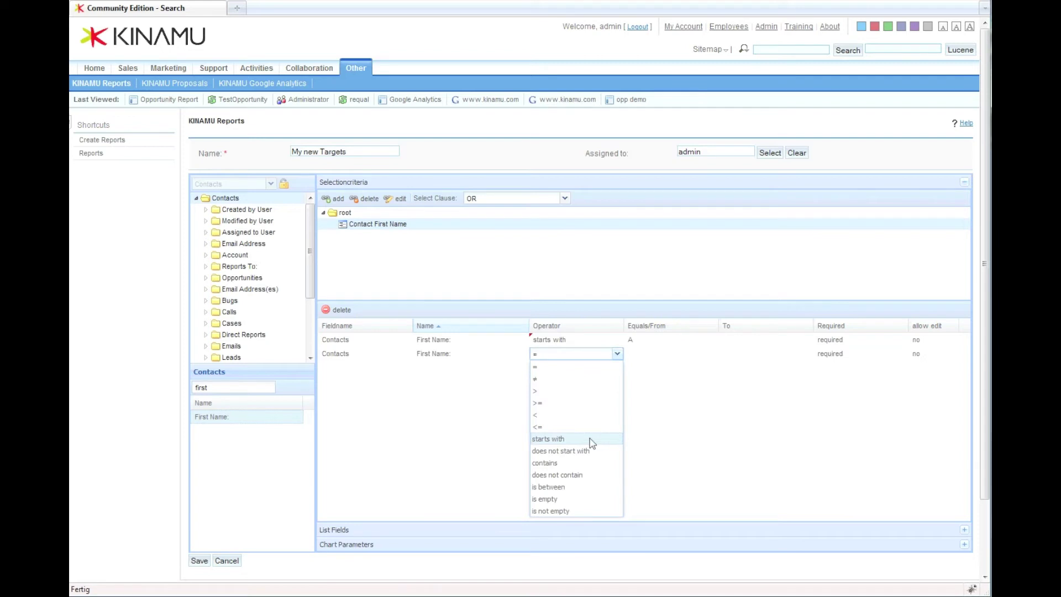
click(592, 440)
click(658, 356)
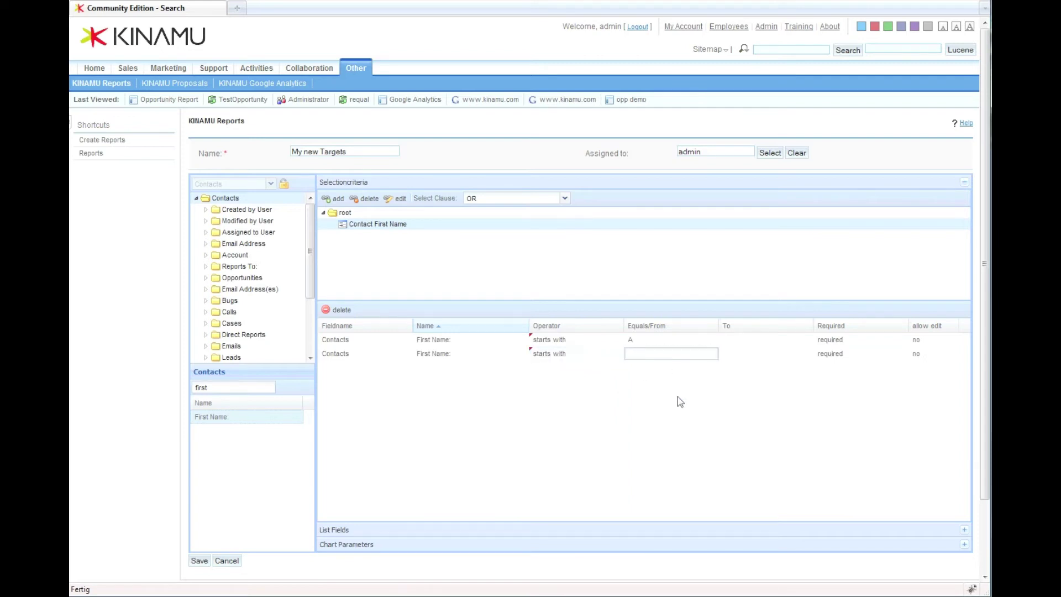
text(C)
key(Return)
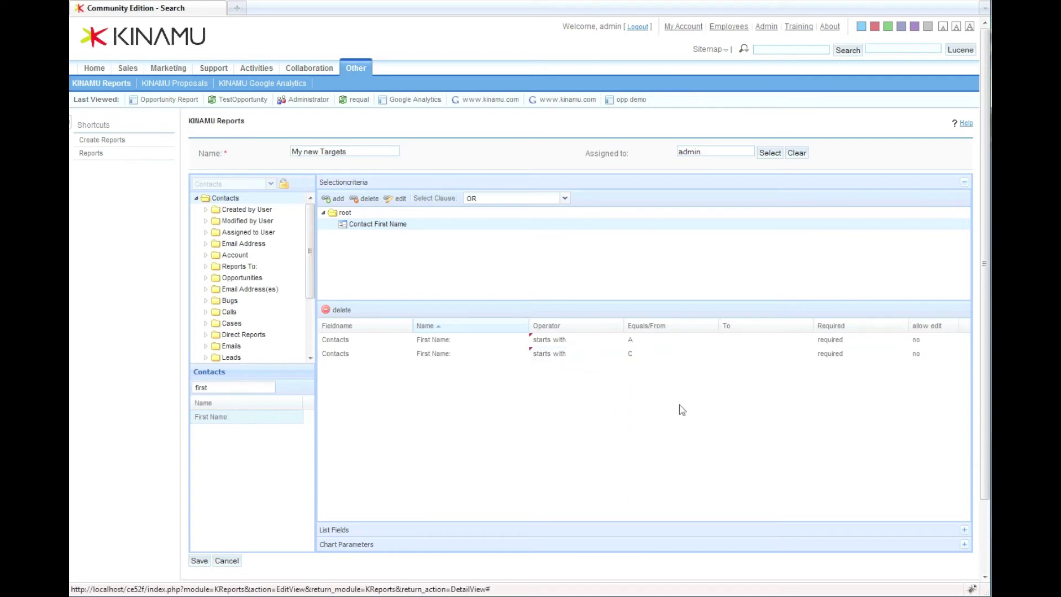
Review the root AND node and the First Name group, then show the List Fields panel
click(341, 214)
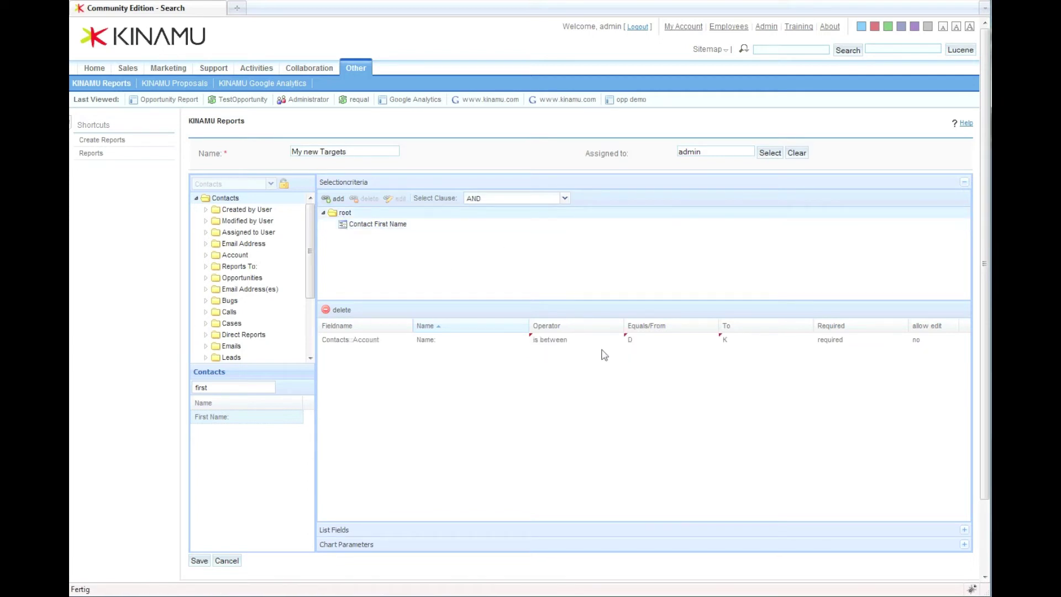
click(373, 225)
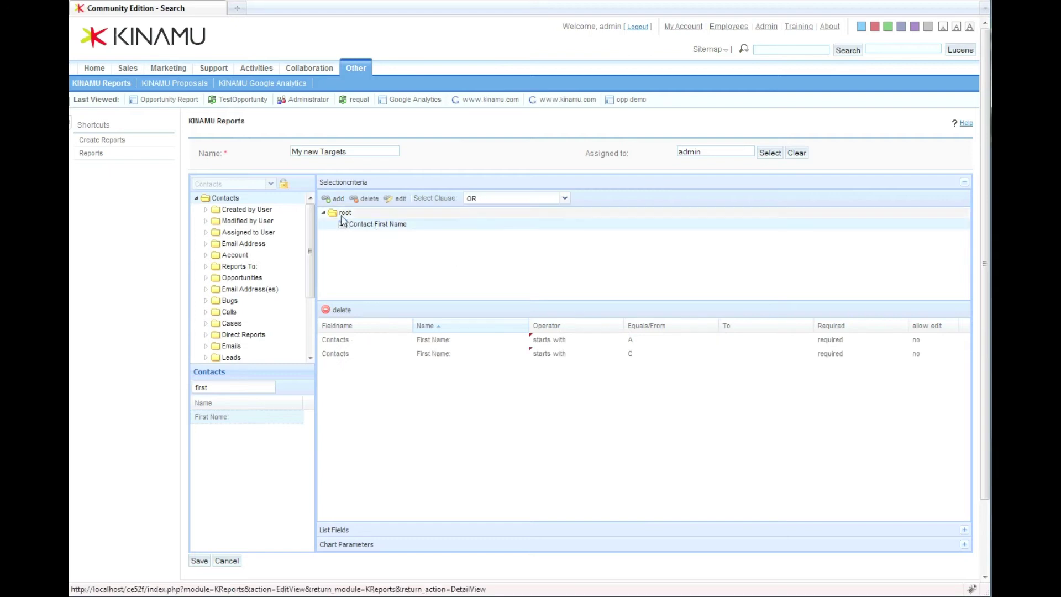
click(366, 529)
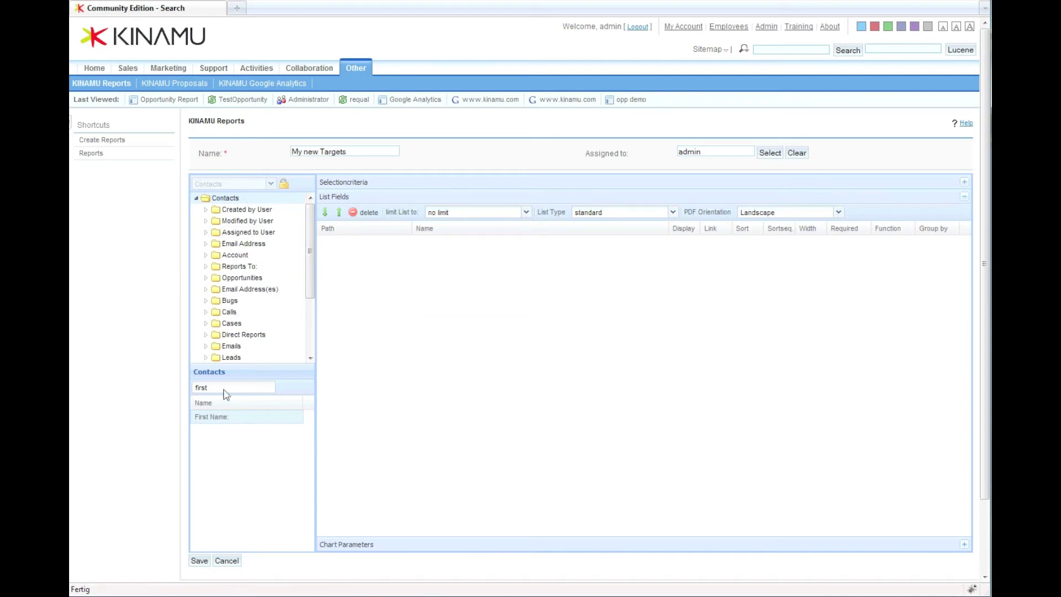
Add Last Name and First Name as report list columns
drag(227, 390, 143, 386)
text(last)
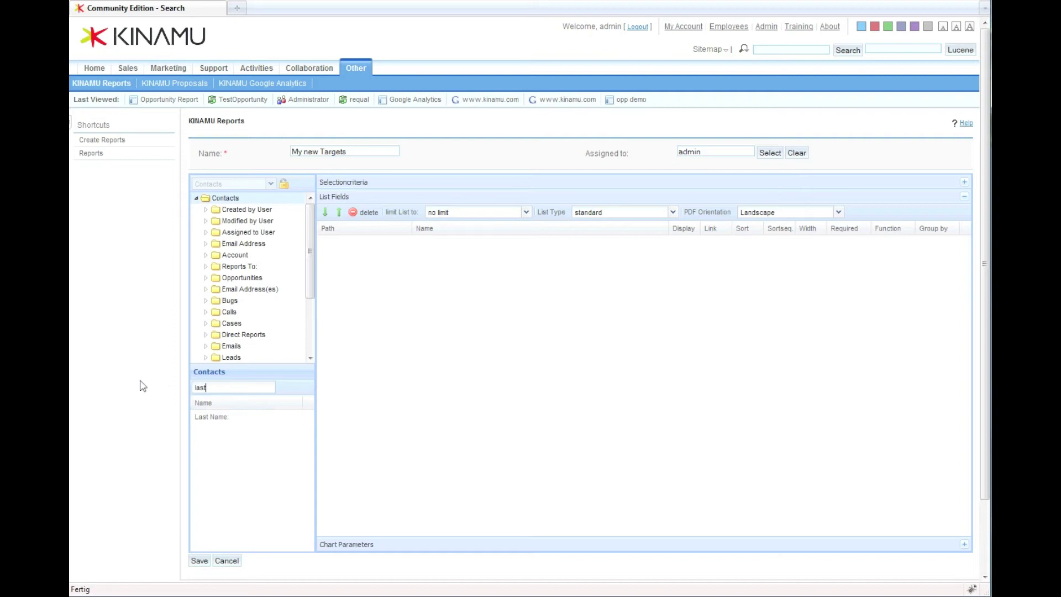
drag(206, 424, 360, 351)
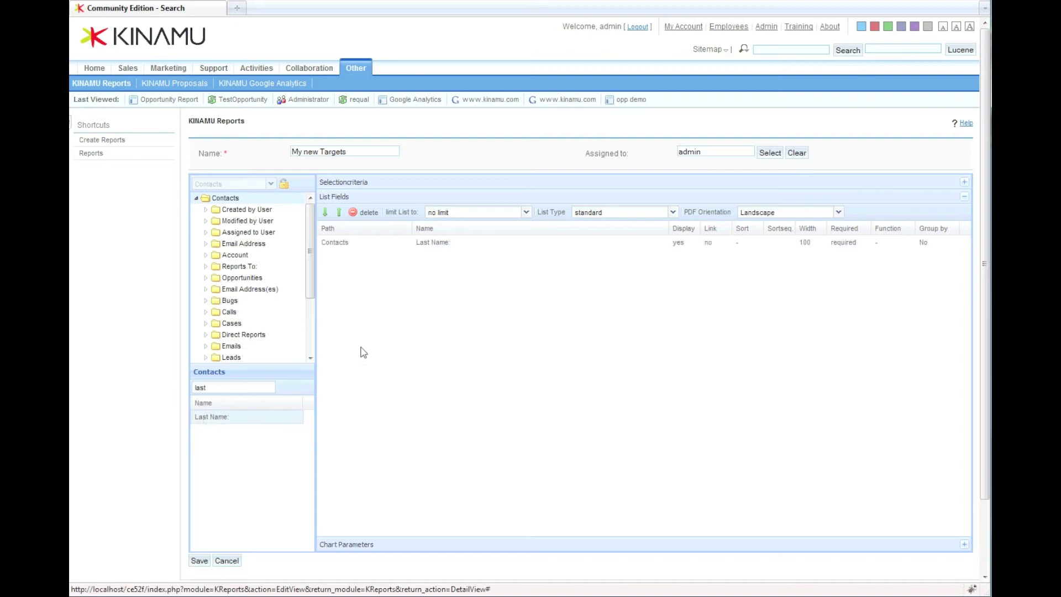
drag(225, 389, 173, 395)
text(f)
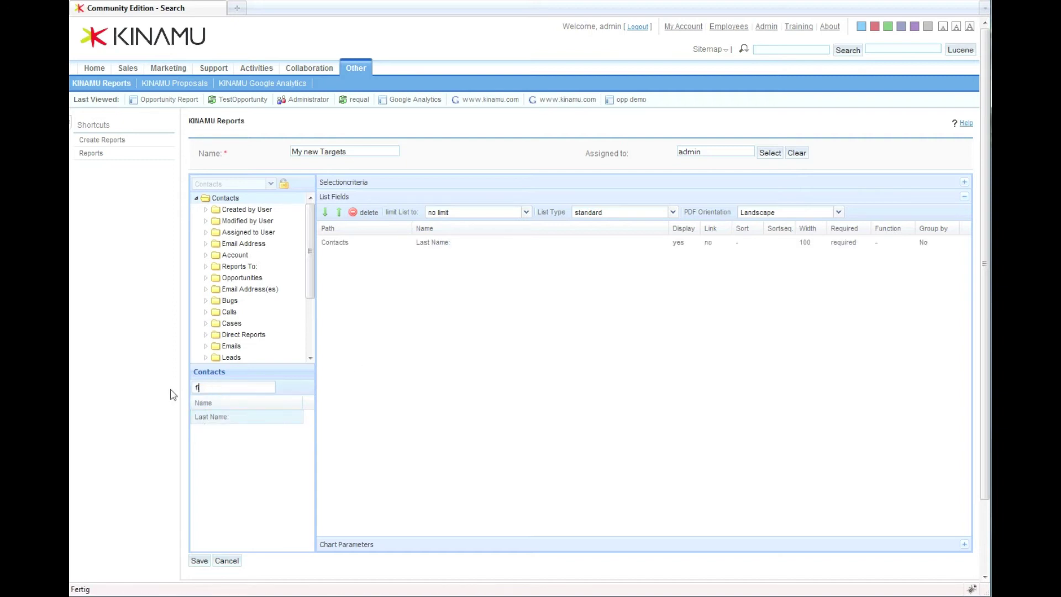
text(ir)
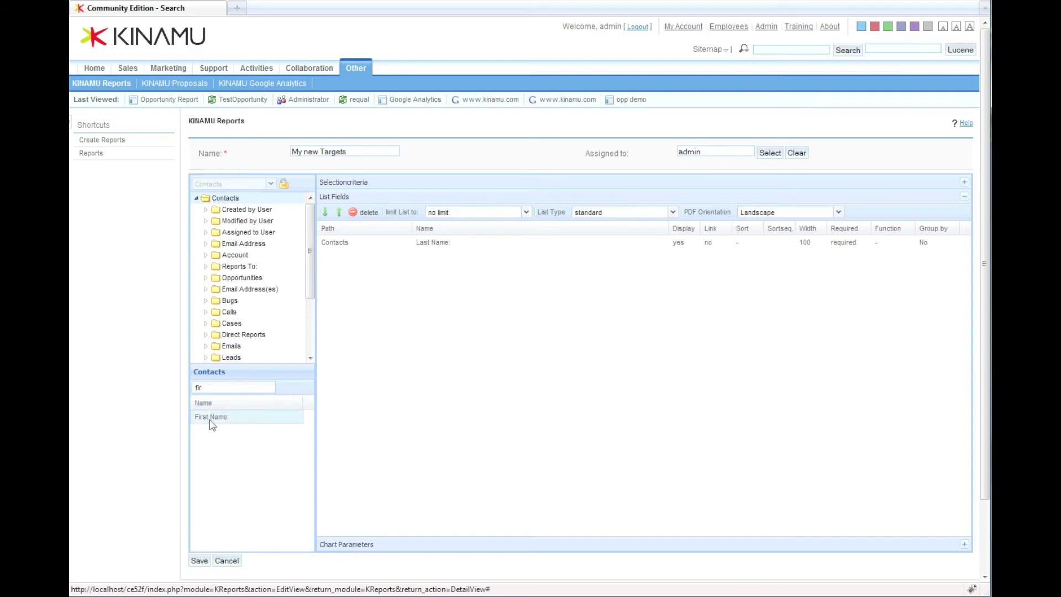
drag(212, 425, 533, 310)
Sort both columns ascending, Last Name with sequence 1 and First Name with sequence 2
click(750, 243)
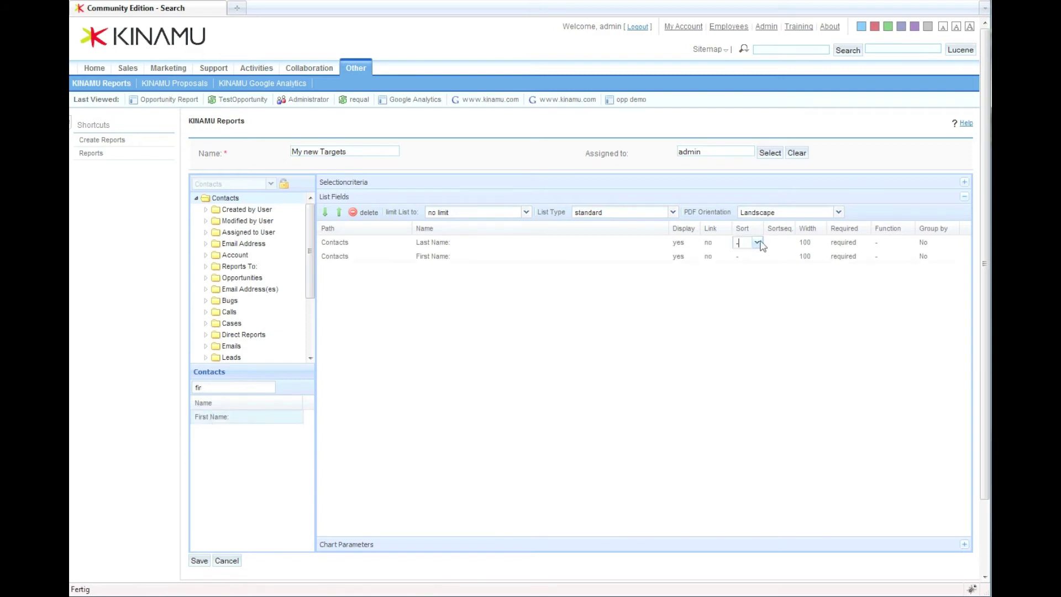
click(757, 242)
click(743, 264)
click(777, 244)
text(1)
click(740, 258)
click(757, 257)
click(744, 278)
click(781, 258)
text(2)
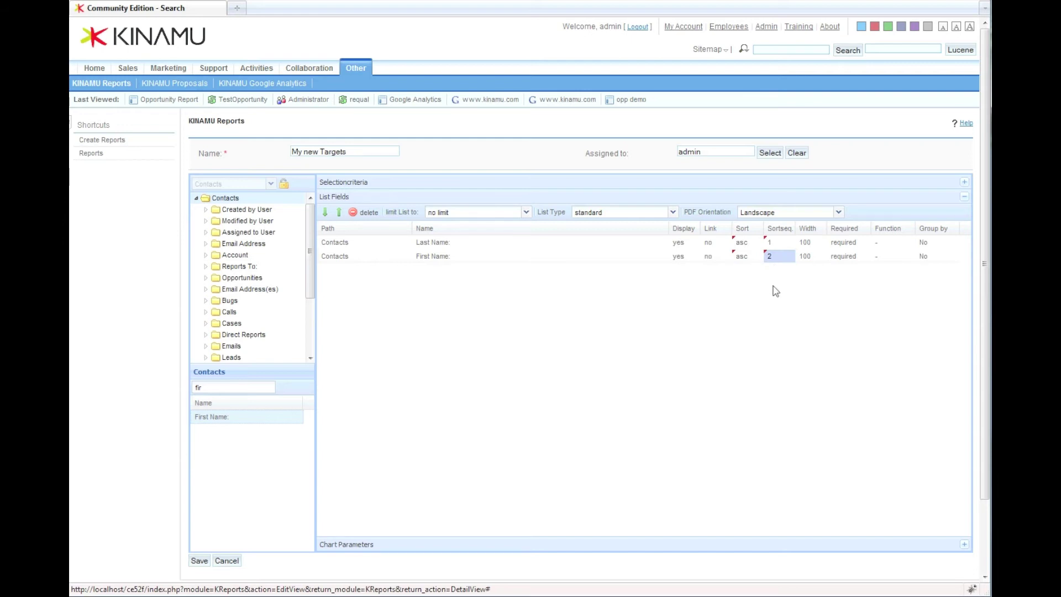
Save 'My new Targets' and display its 189 contact results
click(199, 562)
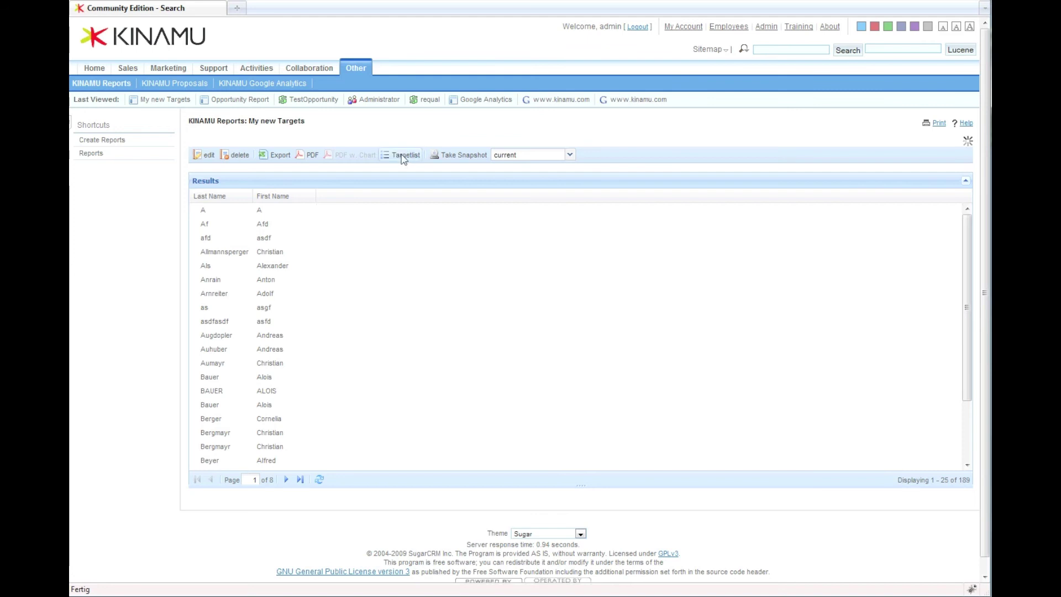
Generate a target list named MyNewTargetlist from the report results
click(403, 157)
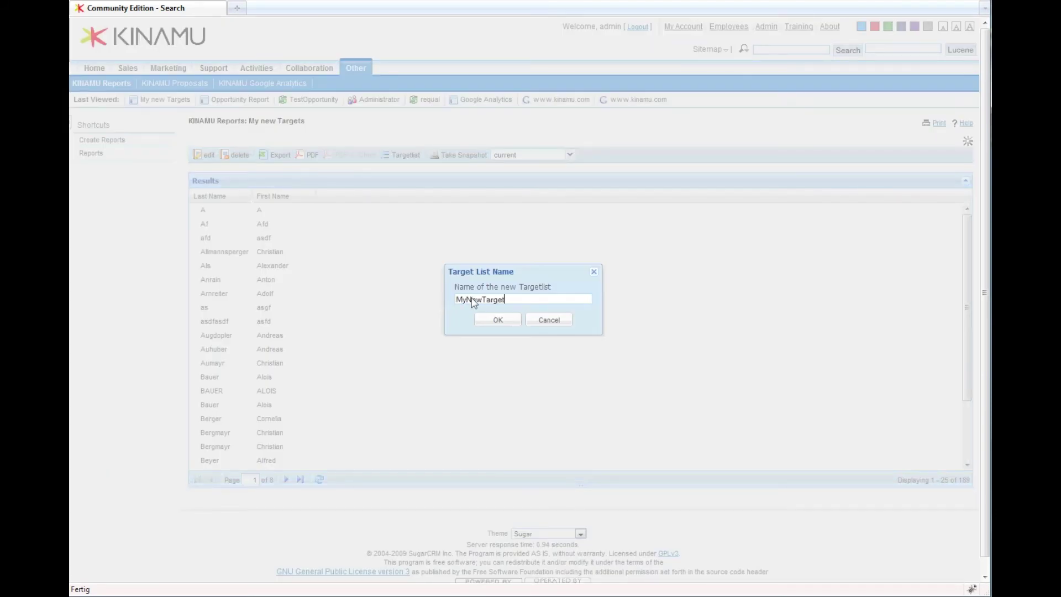
click(498, 320)
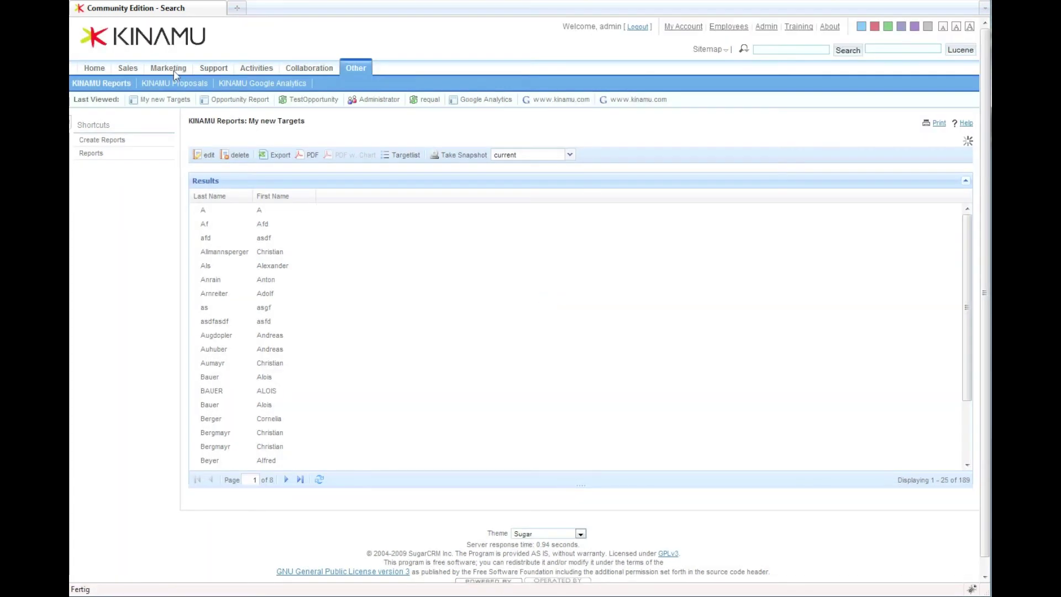
Open MyNewTargetlist from the Campaigns Target Lists to confirm its 189 entries
mouse_move(172, 72)
click(98, 88)
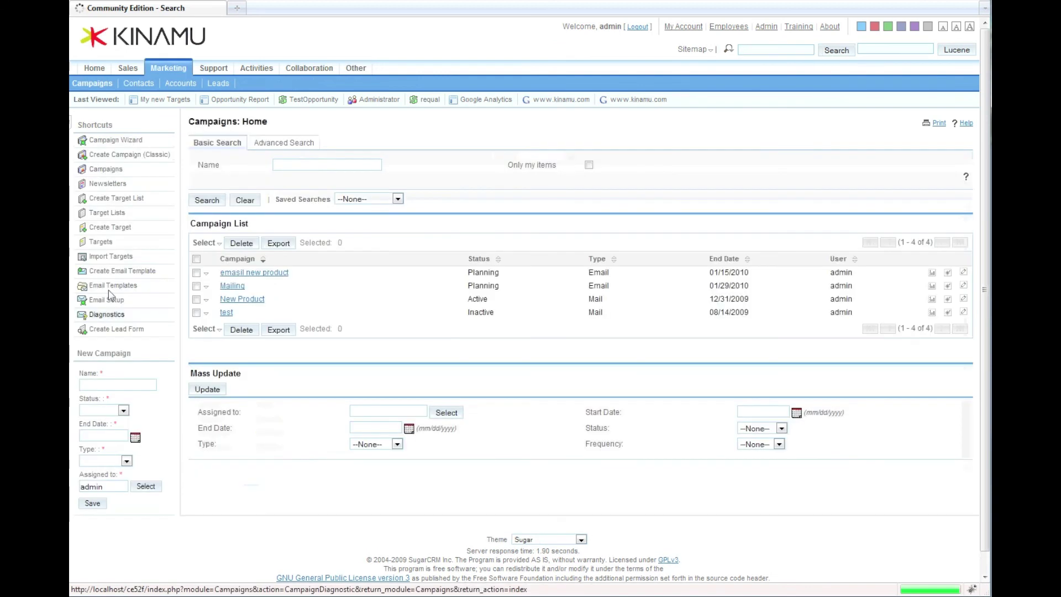
click(108, 213)
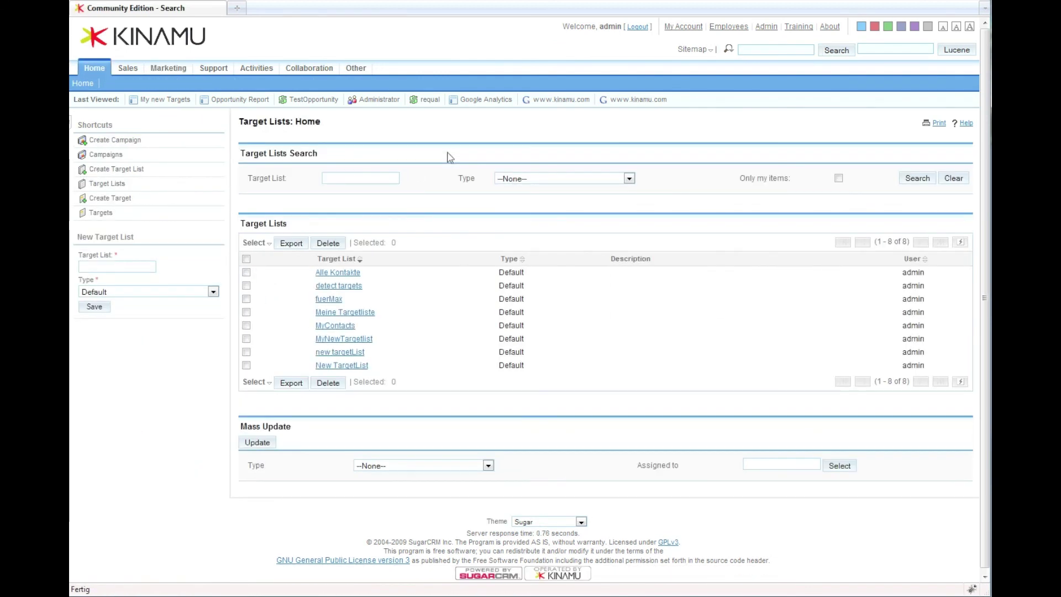
click(370, 339)
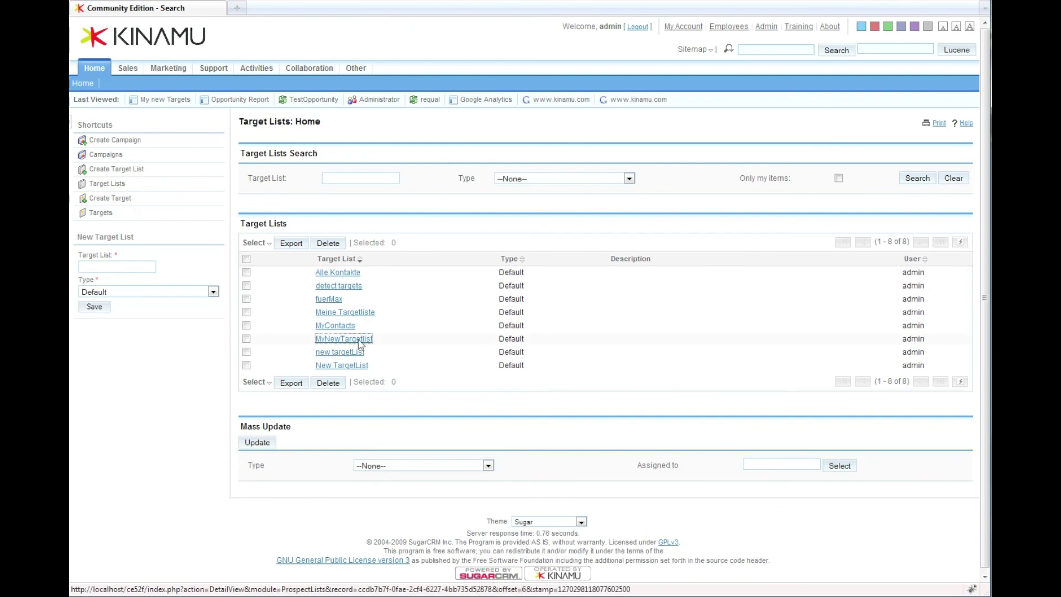